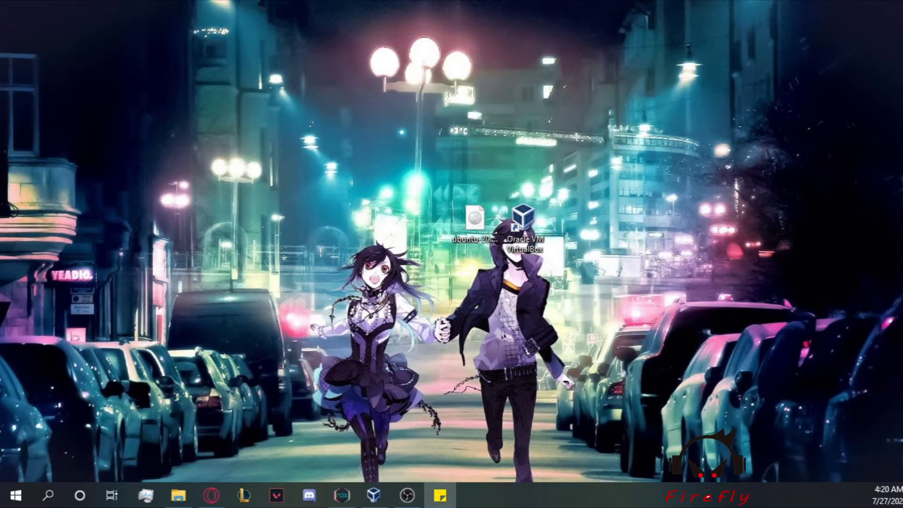
# Step: Launch Opera from the taskbar so it shows the ubuntu.com home page
pyautogui.click(212, 496)
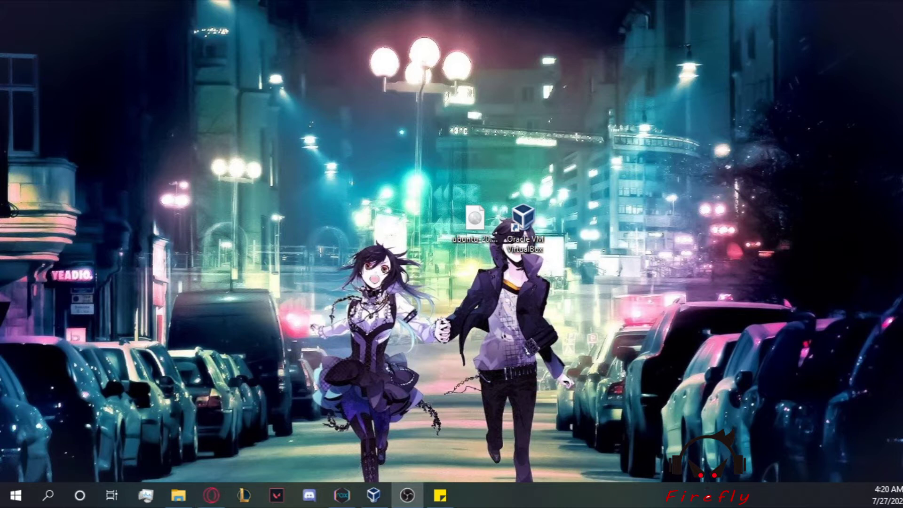
pyautogui.click(212, 496)
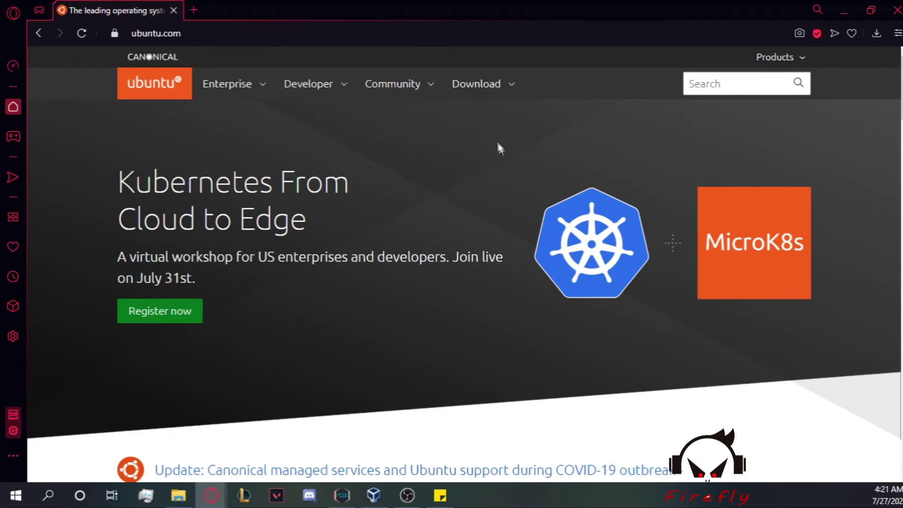
# Step: Start the Ubuntu Desktop 20.04 LTS download, then launch VirtualBox Manager
pyautogui.click(497, 91)
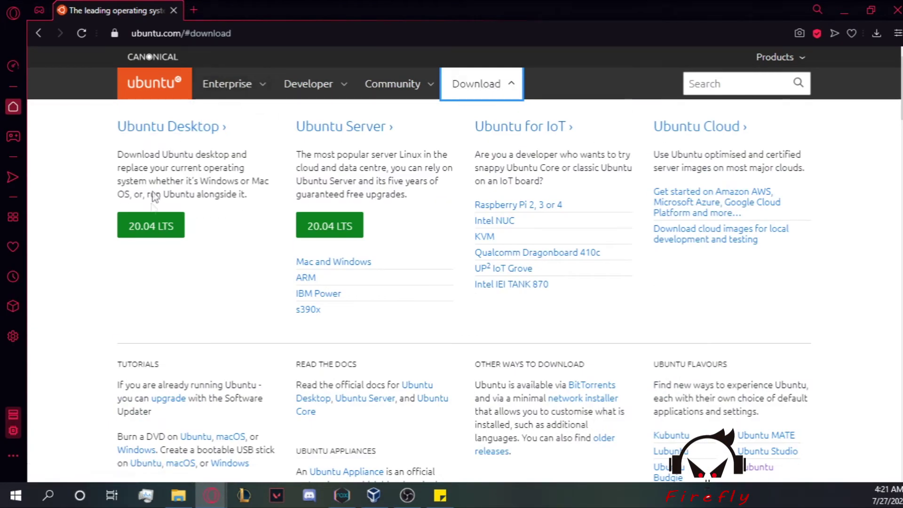
pyautogui.click(165, 226)
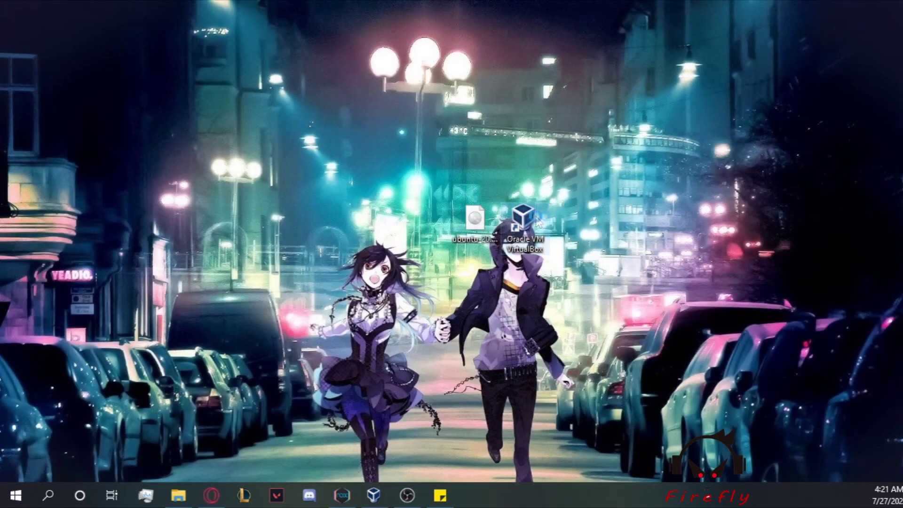
pyautogui.doubleClick(538, 220)
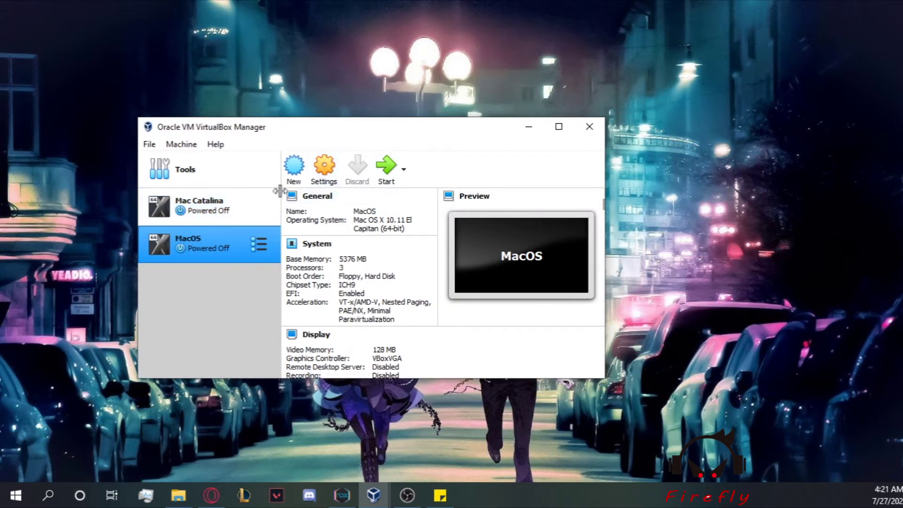
# Step: Create a new VM named 'Linux Ubuntu' as Linux, Ubuntu (64-bit)
pyautogui.click(294, 170)
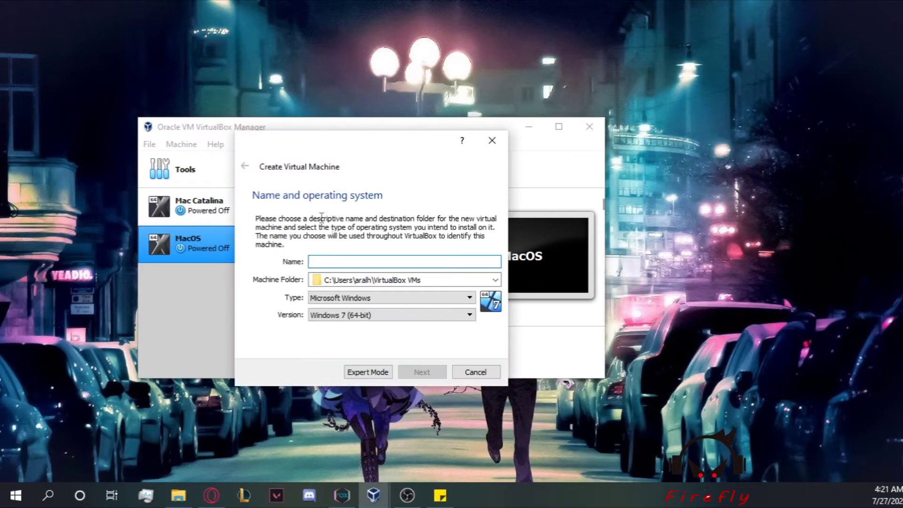
pyautogui.write('Linux U')
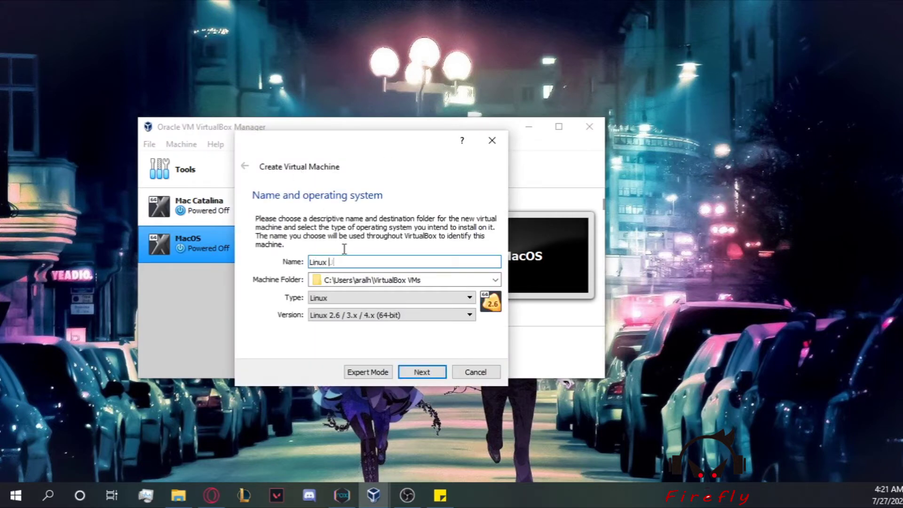
pyautogui.write('buntu')
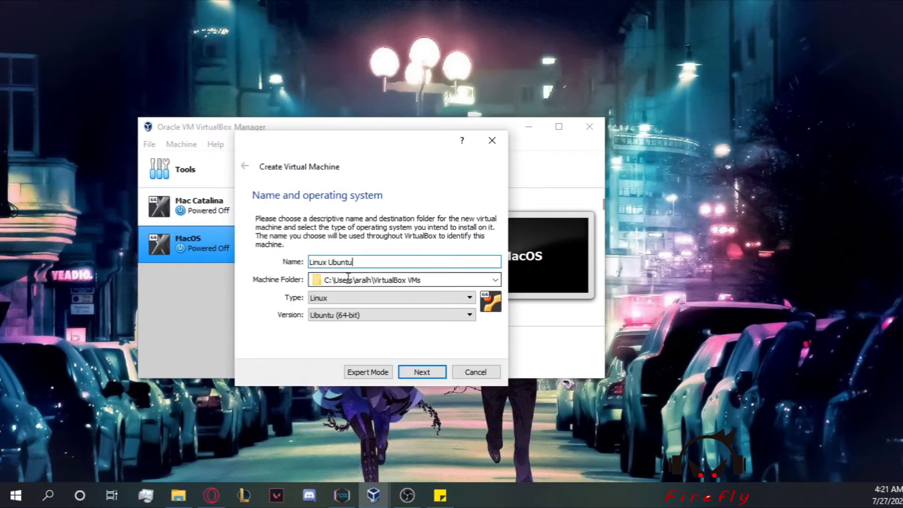
pyautogui.click(357, 315)
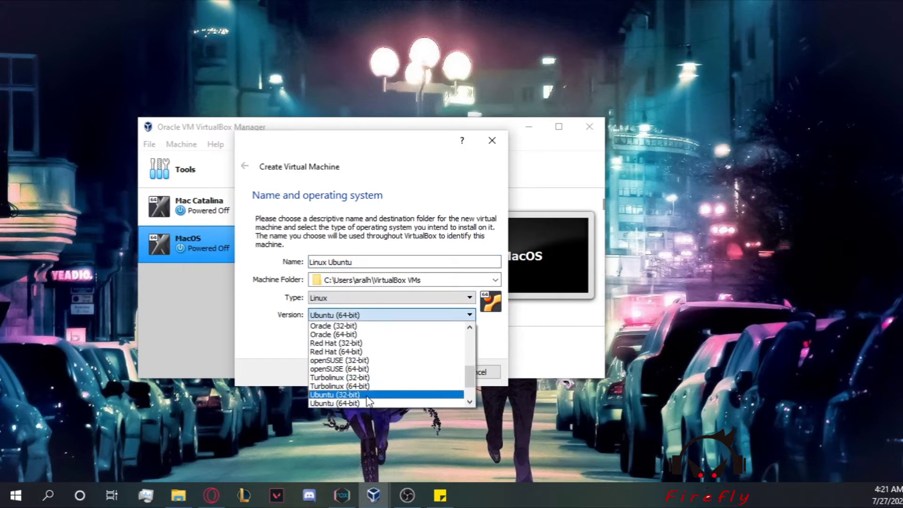
pyautogui.click(288, 338)
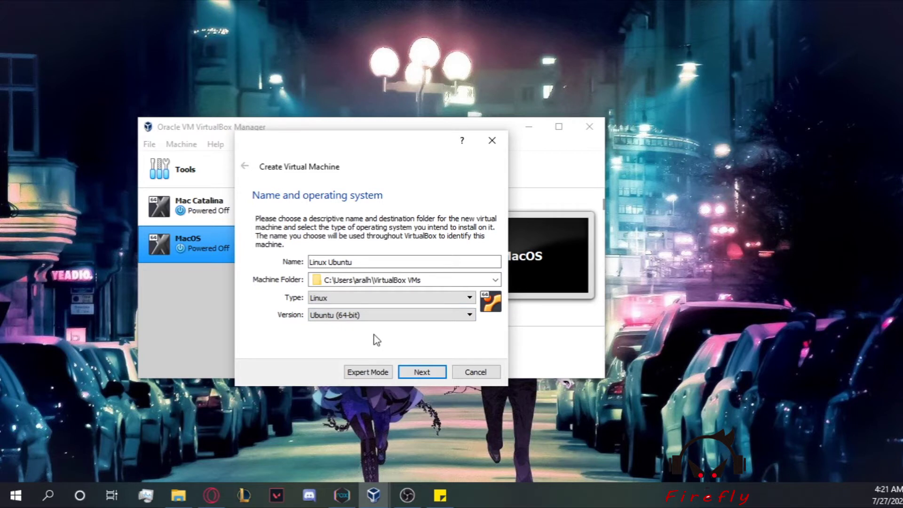
pyautogui.click(423, 372)
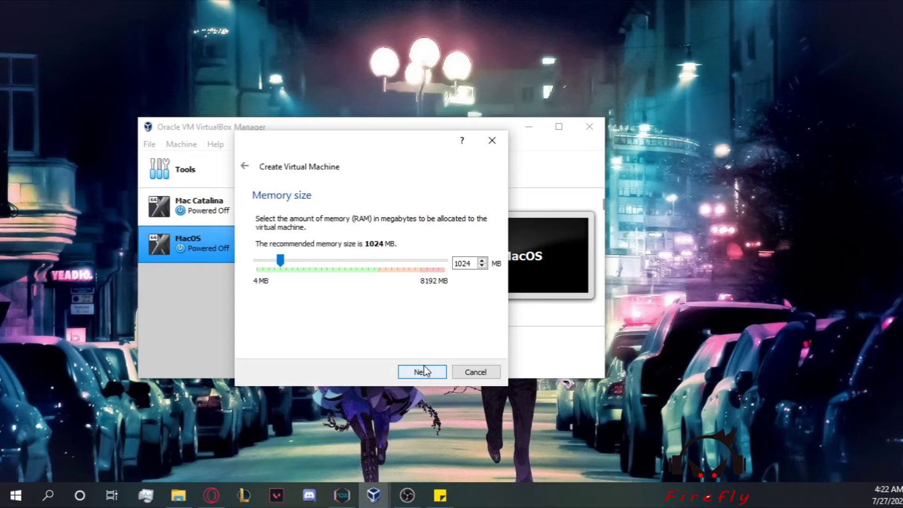
# Step: Give the VM 2048 MB of memory
pyautogui.doubleClick(462, 264)
pyautogui.write('2048')
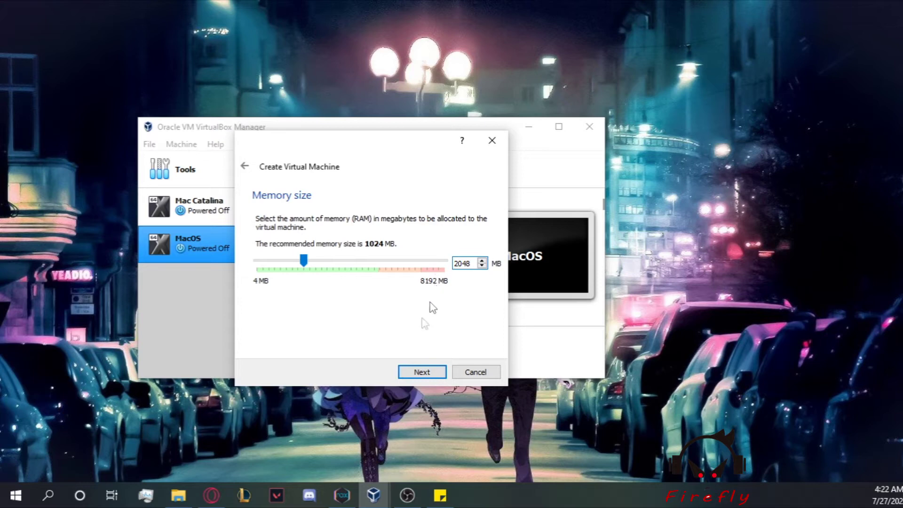
pyautogui.click(429, 372)
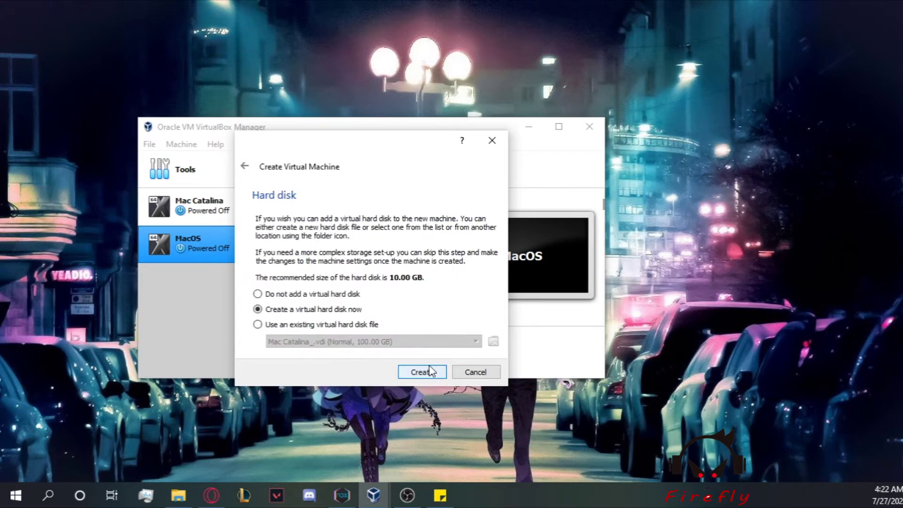
# Step: Create a 50 GB VDI virtual hard disk and finish the Linux Ubuntu VM
pyautogui.click(429, 372)
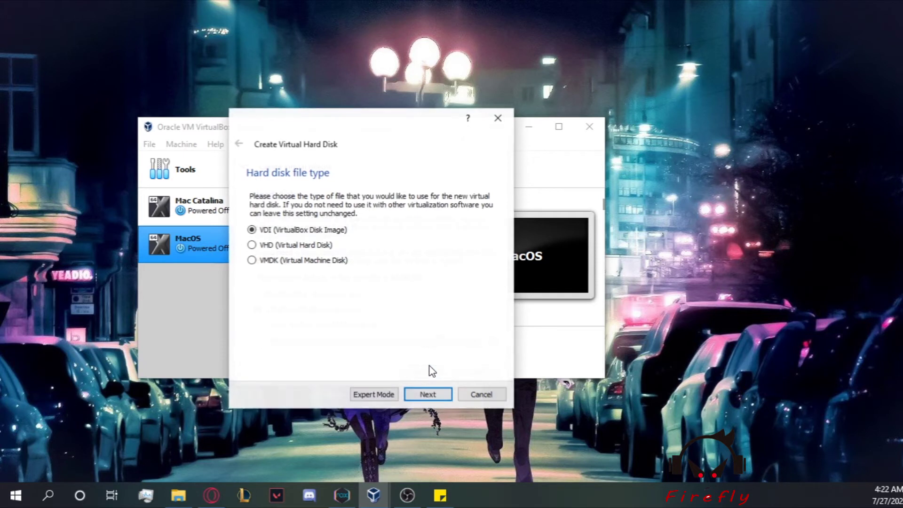
pyautogui.click(431, 397)
pyautogui.click(429, 395)
pyautogui.click(477, 267)
pyautogui.write('50.00 GB')
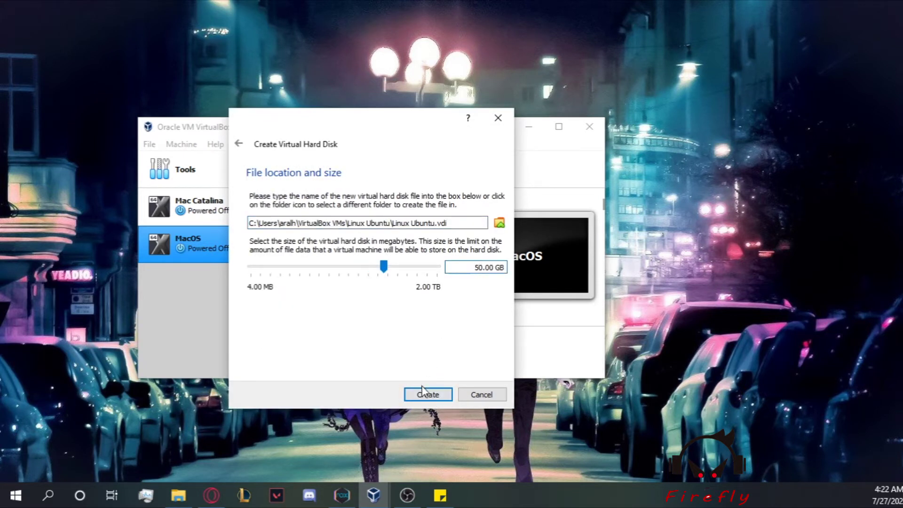
pyautogui.click(427, 395)
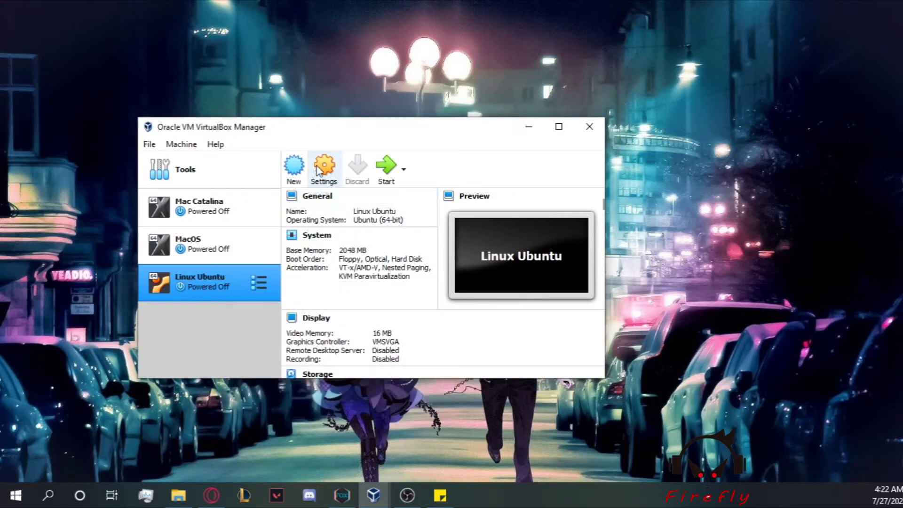
# Step: Move Hard Disk to the top of the Linux Ubuntu VM's boot order
pyautogui.click(325, 168)
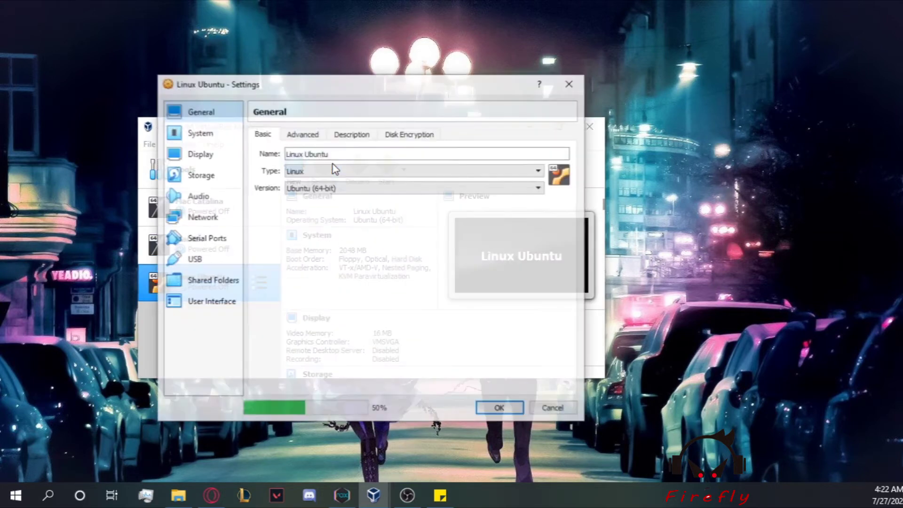
pyautogui.click(219, 131)
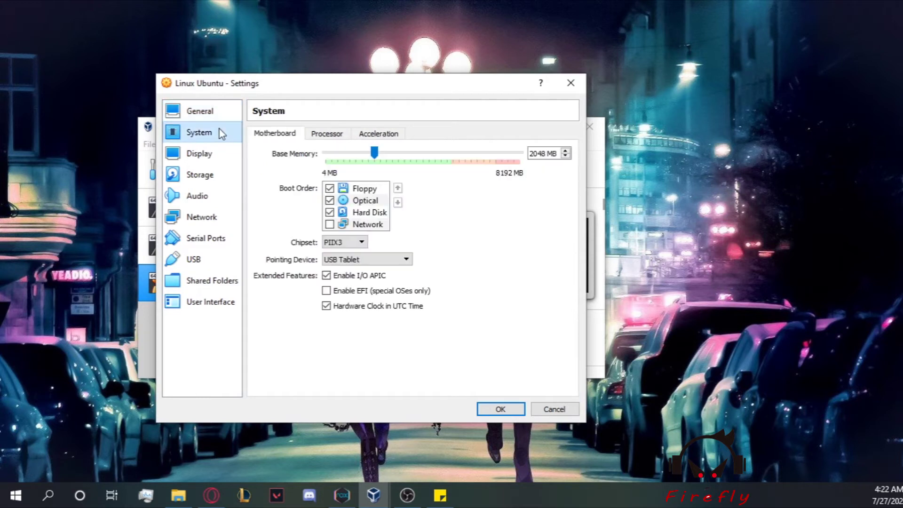
pyautogui.click(372, 223)
pyautogui.click(376, 214)
pyautogui.click(399, 189)
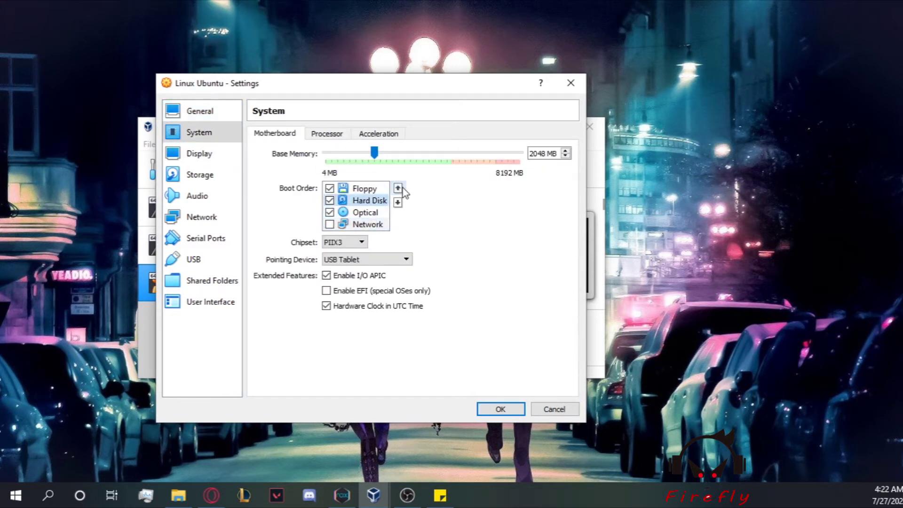
pyautogui.click(399, 188)
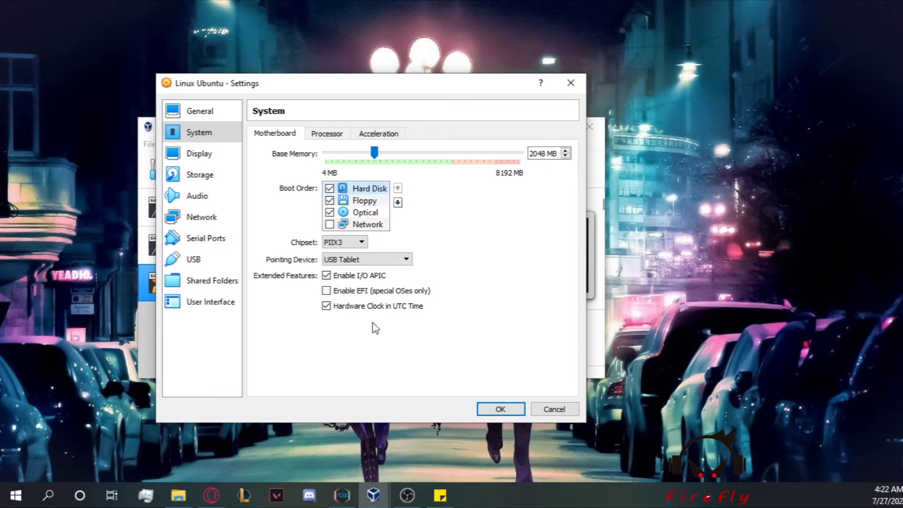
pyautogui.click(327, 134)
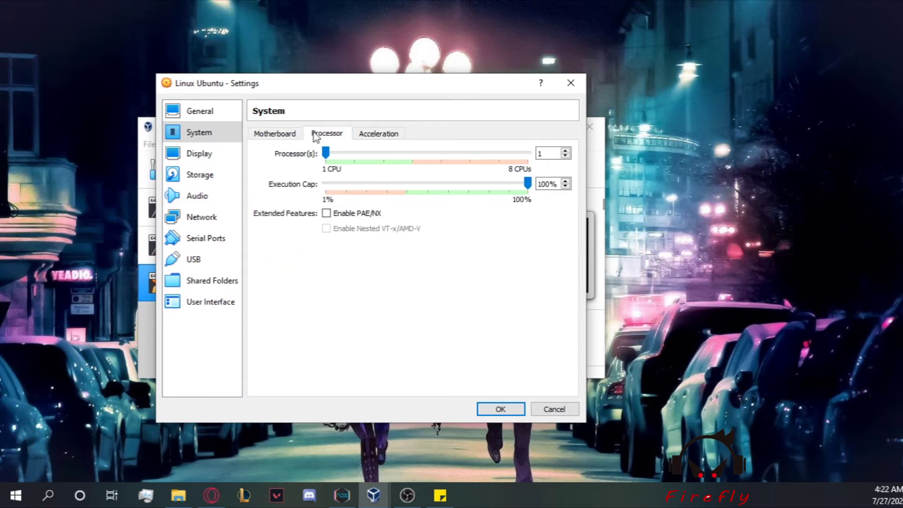
pyautogui.click(387, 136)
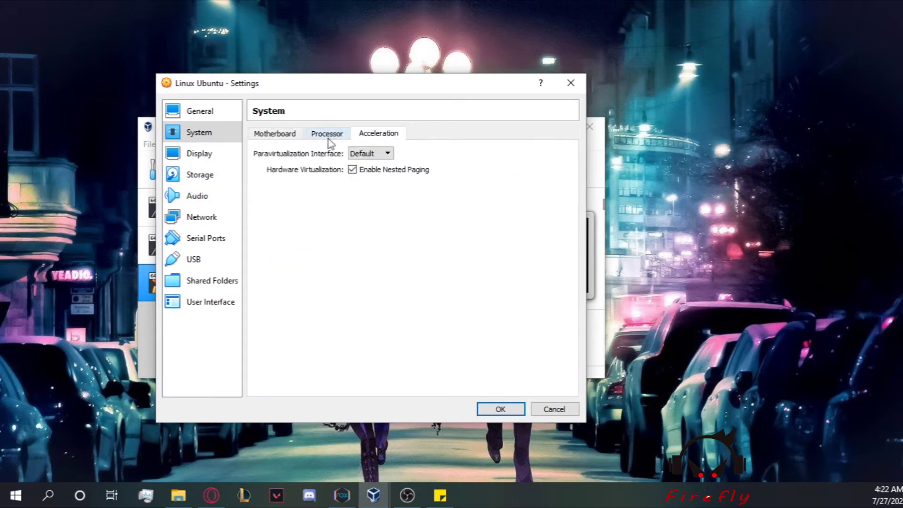
pyautogui.click(267, 138)
# Step: Raise the VM's video memory to 128 MB
pyautogui.click(205, 154)
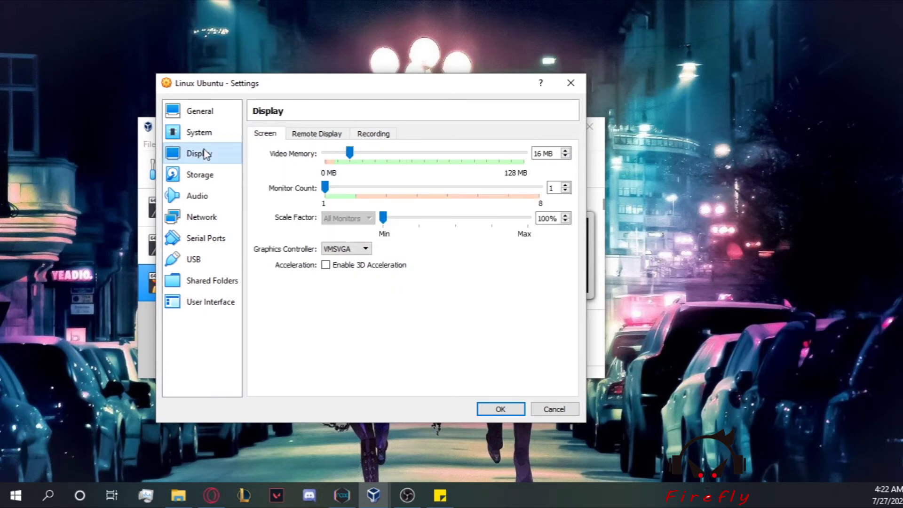
pyautogui.moveTo(349, 154); pyautogui.dragTo(526, 155)
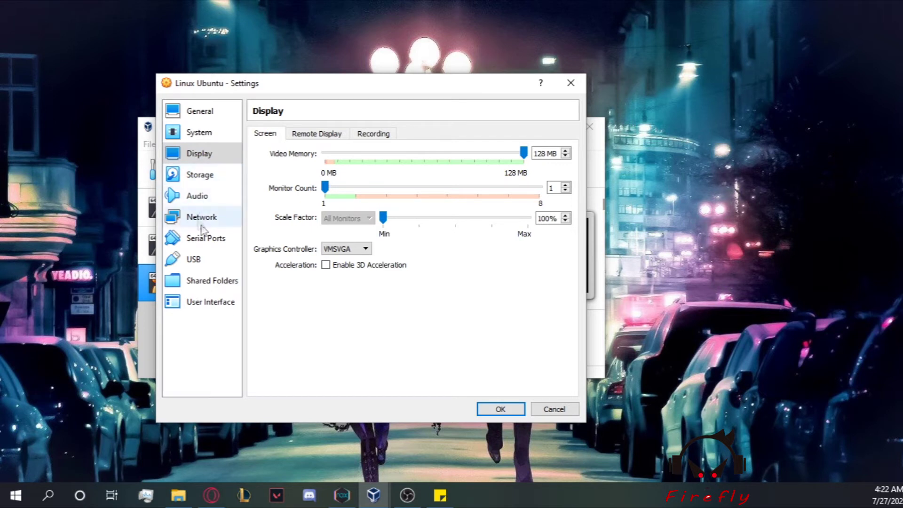
pyautogui.click(206, 177)
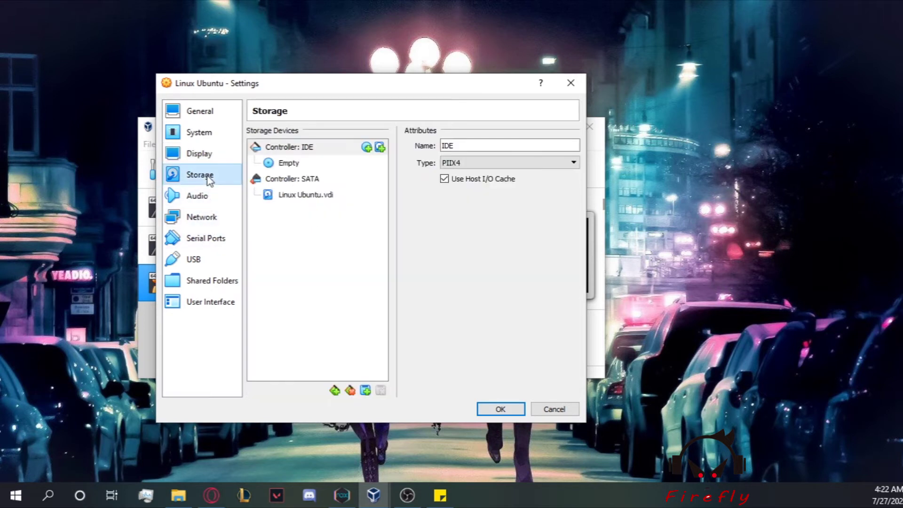
# Step: Load ubuntu-20.04-desktop-amd64.iso into the optical drive, save, and boot the VM
pyautogui.click(308, 164)
pyautogui.click(571, 147)
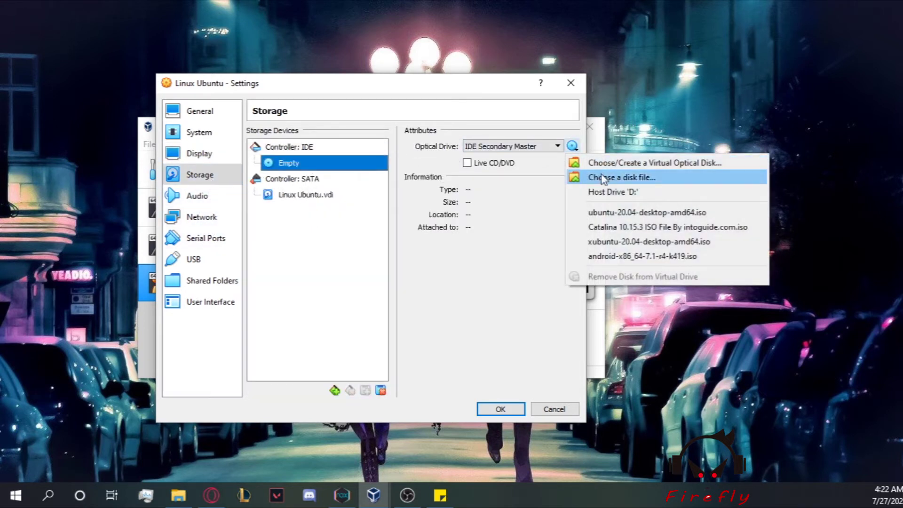
pyautogui.click(664, 213)
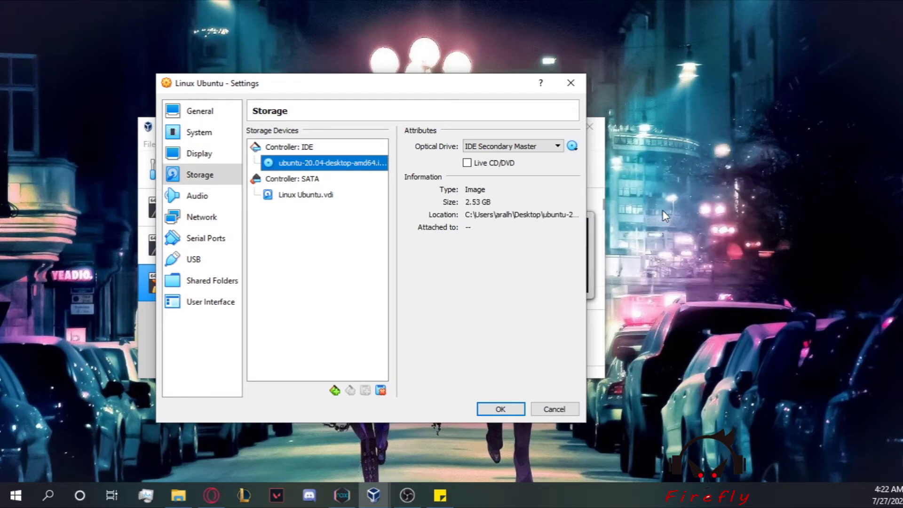
pyautogui.click(503, 408)
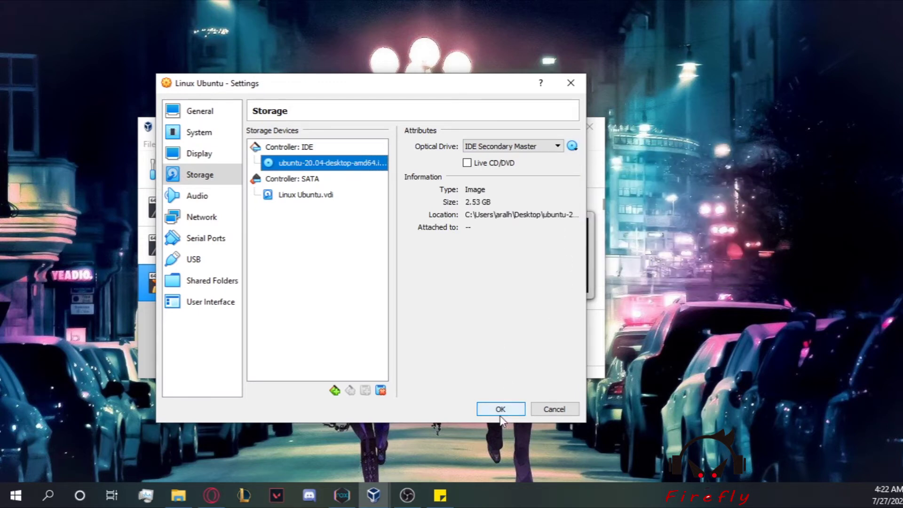
pyautogui.click(387, 174)
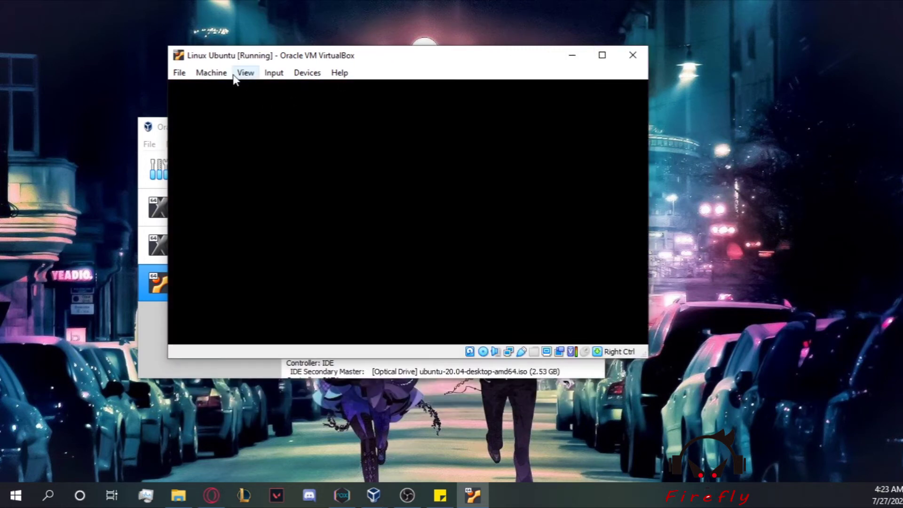
# Step: Switch the running Linux Ubuntu VM window to full-screen mode
pyautogui.click(229, 74)
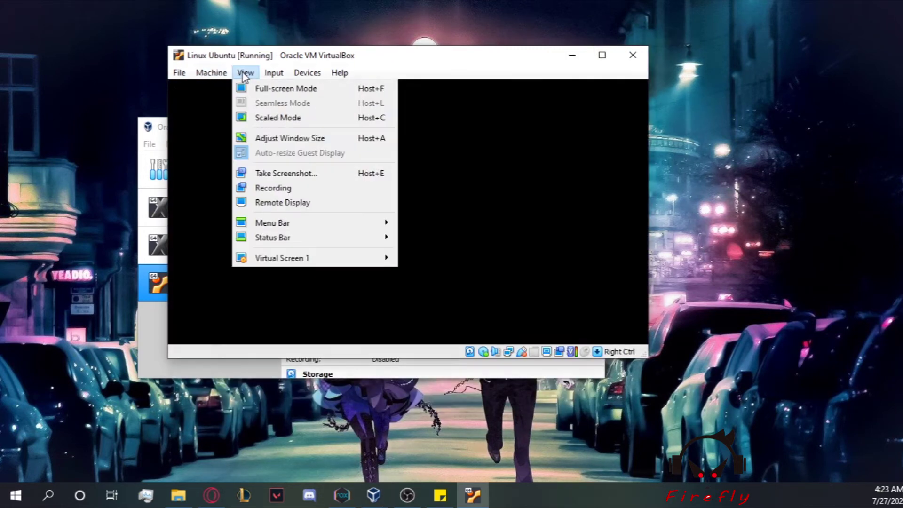
pyautogui.click(250, 87)
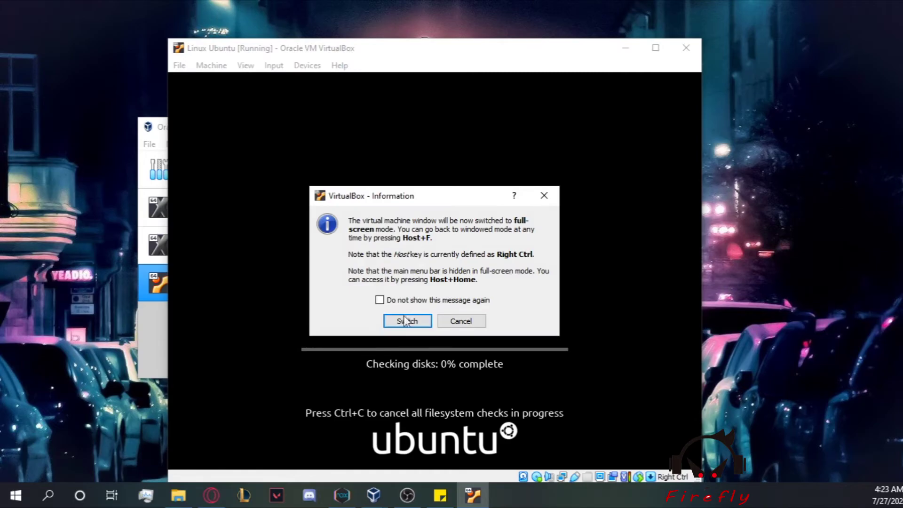
pyautogui.click(407, 321)
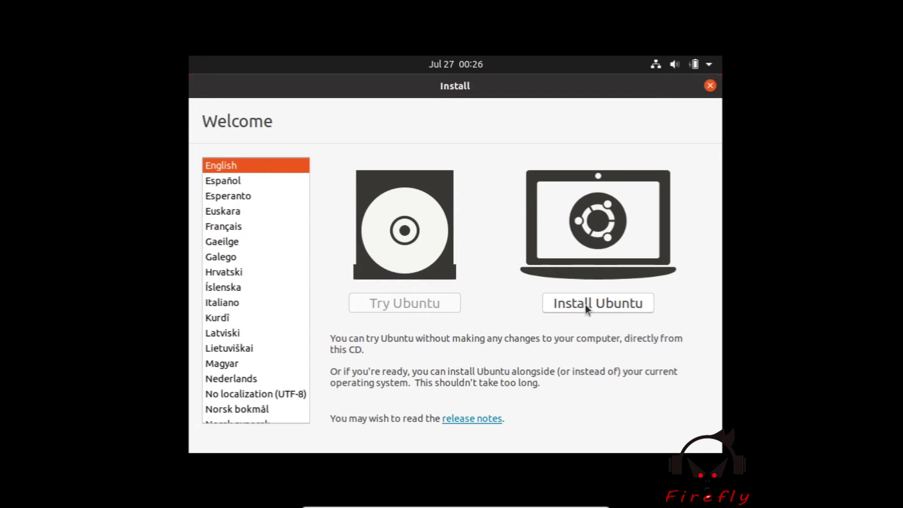
# Step: Start the Ubuntu install, test the English (US) keyboard, and keep Normal installation
pyautogui.click(585, 304)
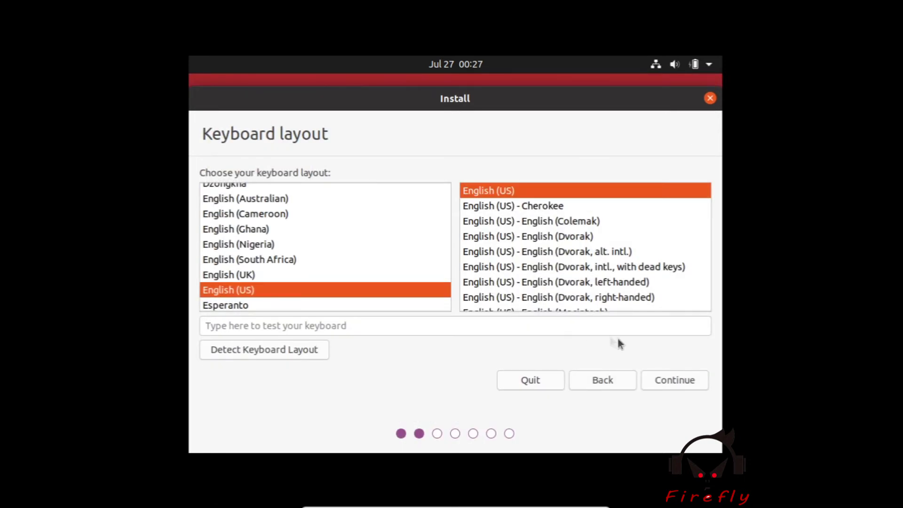
pyautogui.click(576, 334)
pyautogui.write('qwer')
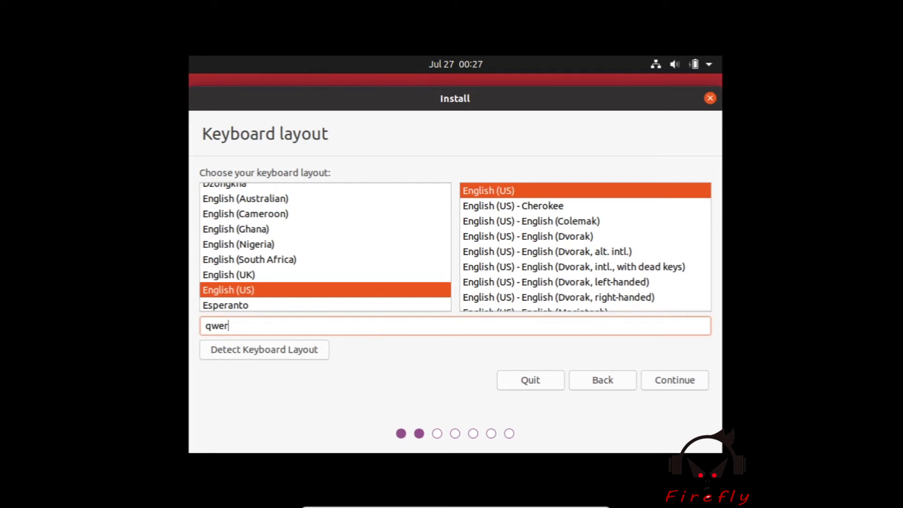
pyautogui.write('ty')
pyautogui.click(691, 381)
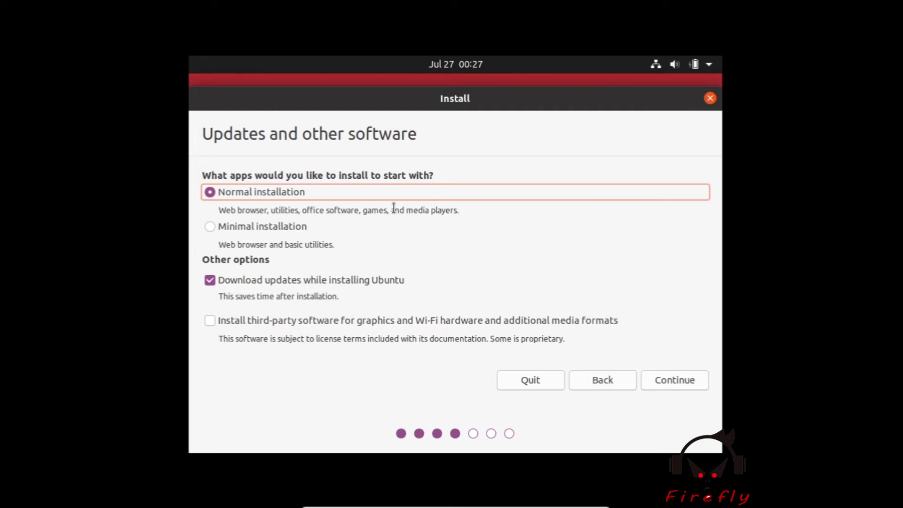
pyautogui.click(676, 385)
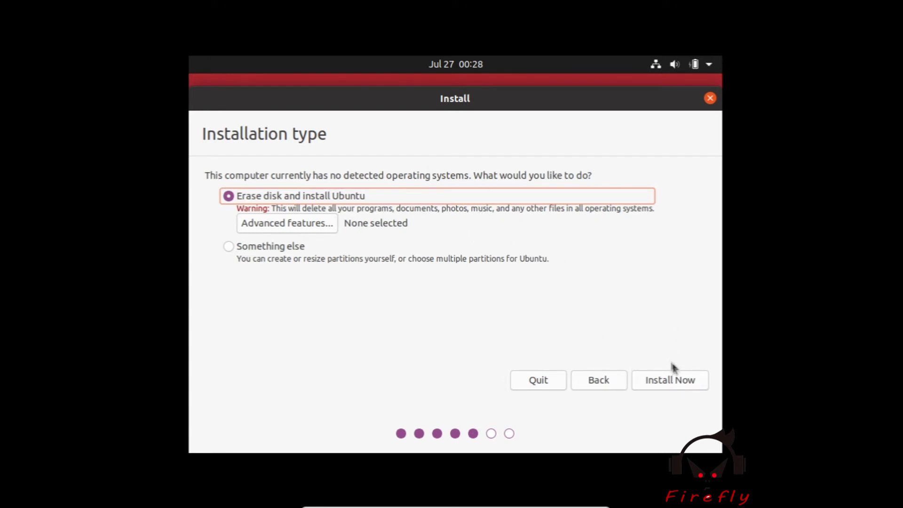
# Step: Confirm erasing the disk, enter the user's name, computer name 'Ubuntu' and password, and install
pyautogui.click(677, 386)
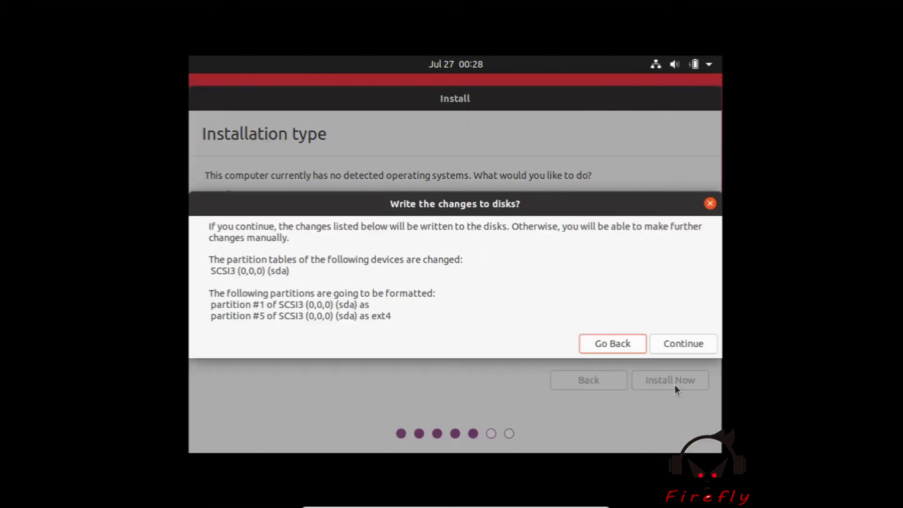
pyautogui.click(679, 345)
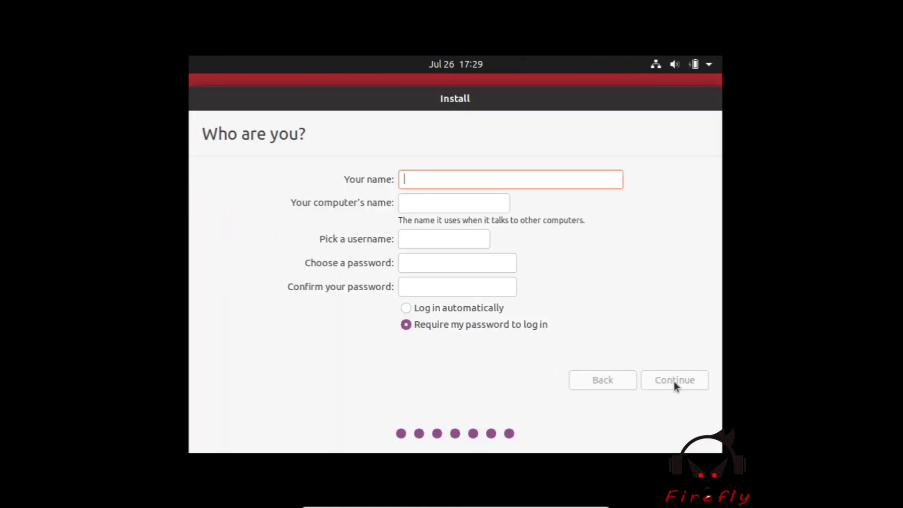
pyautogui.write('FireFly')
pyautogui.doubleClick(485, 206)
pyautogui.write('Ubuntu')
pyautogui.click(456, 257)
pyautogui.write('1234')
pyautogui.press('Tab')
pyautogui.write('1234')
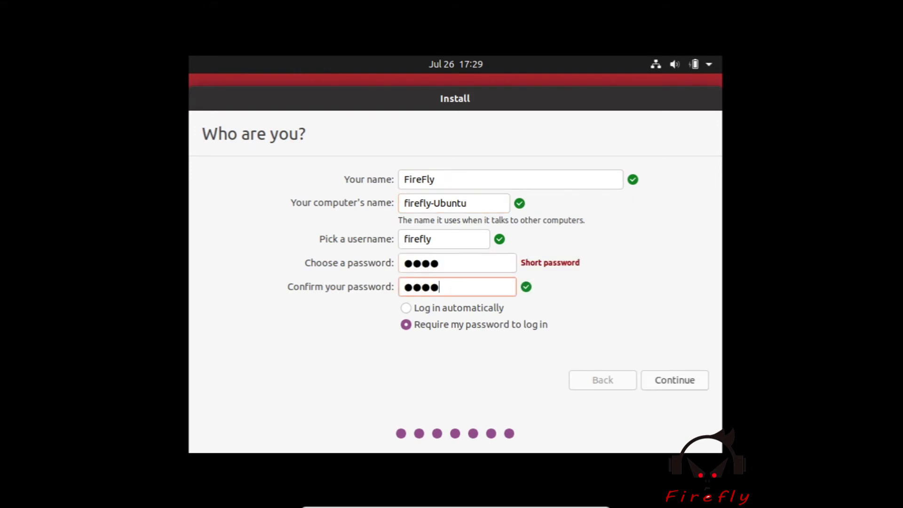
pyautogui.click(676, 381)
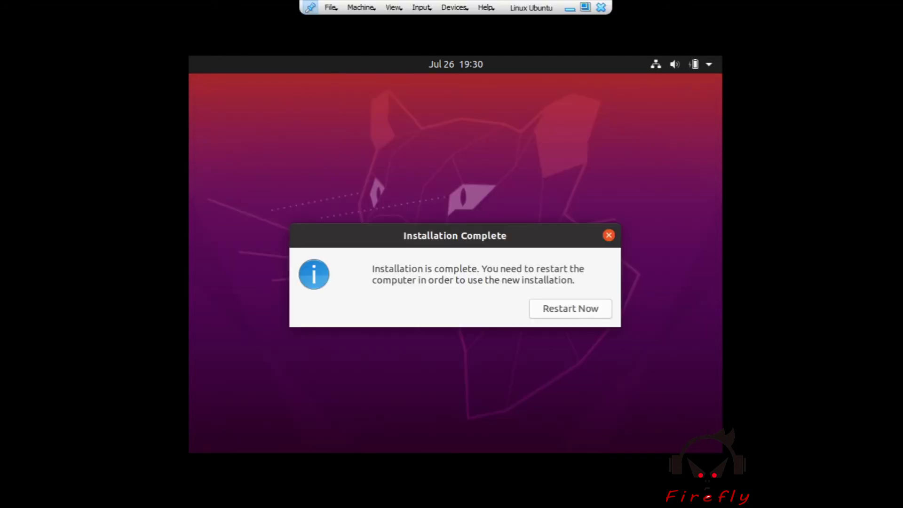
# Step: Restart the VM once the Ubuntu installation completes
pyautogui.moveTo(388, 270); pyautogui.dragTo(476, 269)
pyautogui.click(476, 269)
pyautogui.click(598, 307)
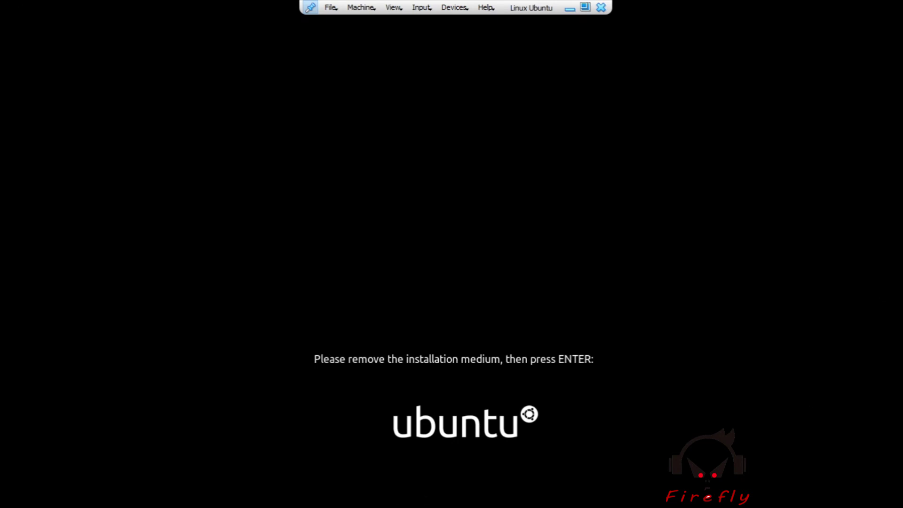
# Step: Remove the installer disc from the optical drive and continue the reboot
pyautogui.click(455, 8)
pyautogui.moveTo(469, 55)
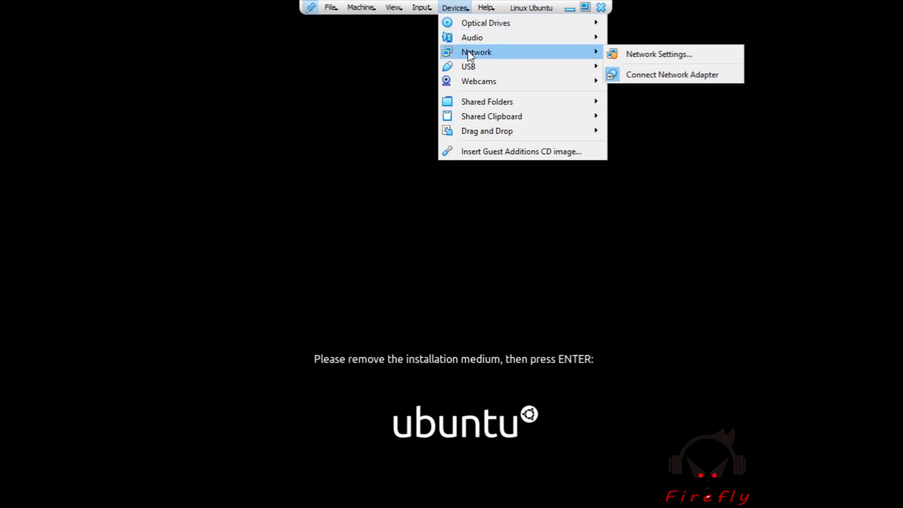
pyautogui.moveTo(582, 24)
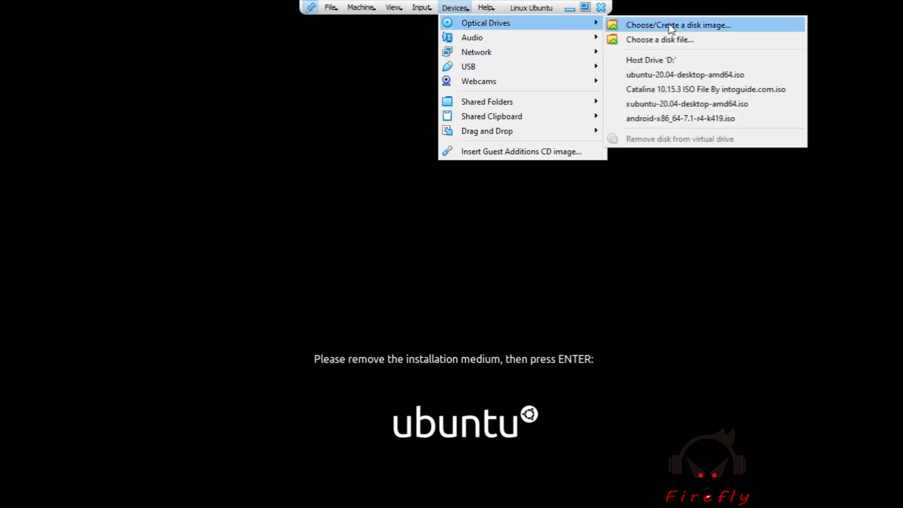
pyautogui.click(691, 89)
pyautogui.press('Return')
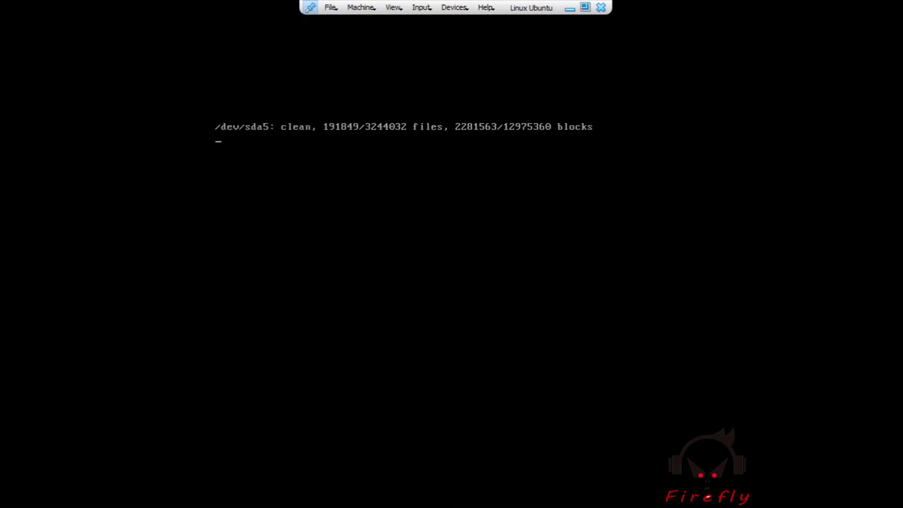
# Step: Return the VM to full-screen mode and log in to Ubuntu with the account password
pyautogui.click(586, 7)
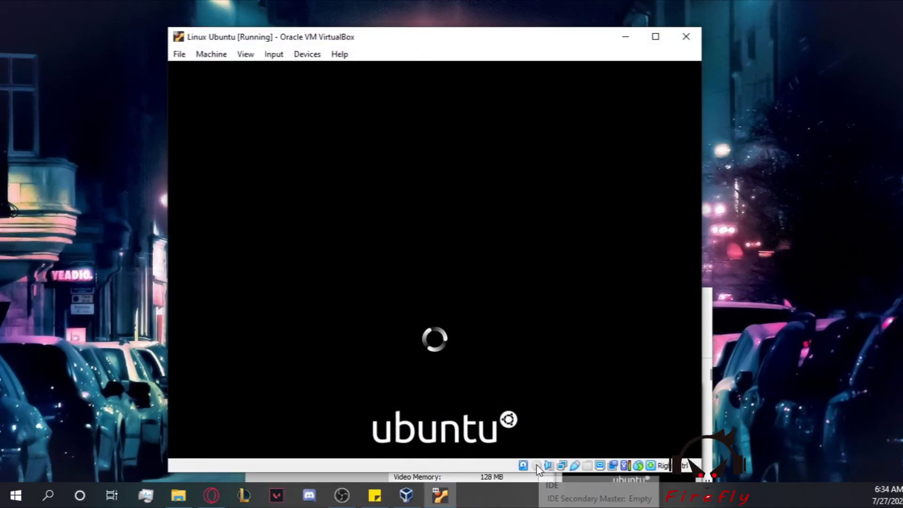
pyautogui.click(245, 54)
pyautogui.click(256, 71)
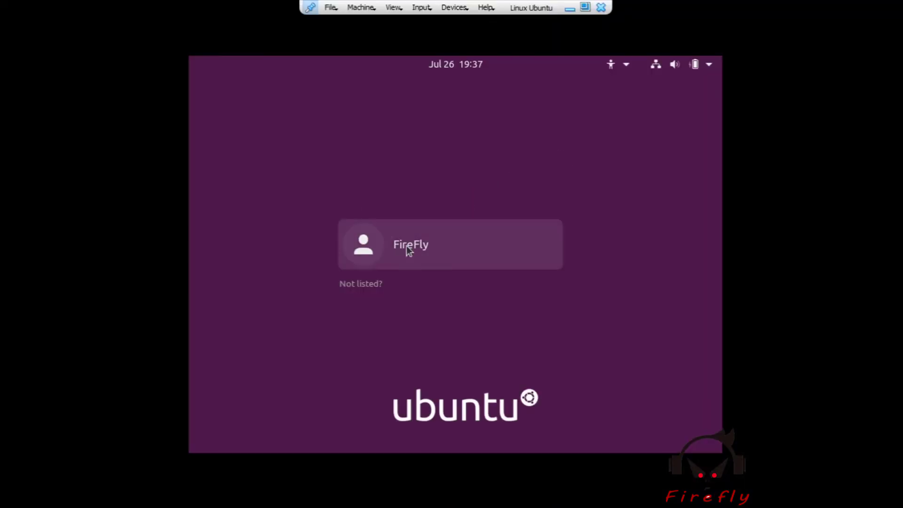
pyautogui.click(406, 247)
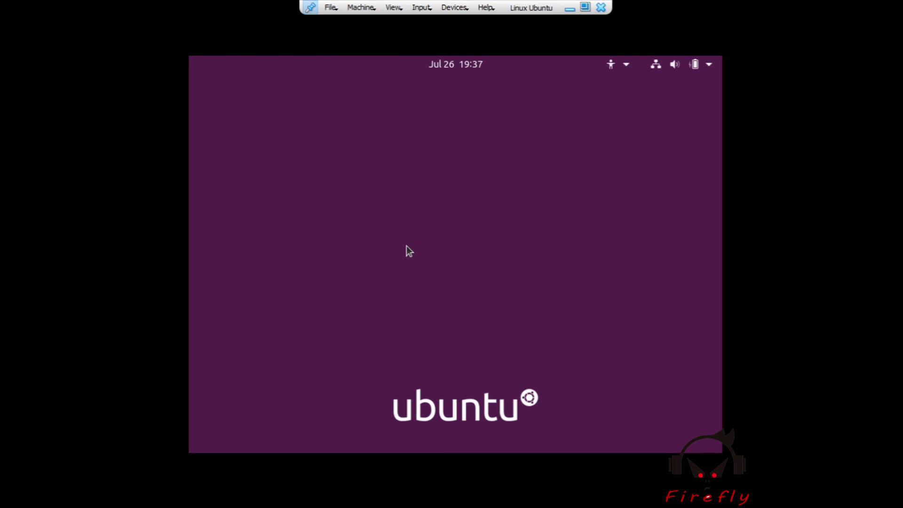
pyautogui.write('****')
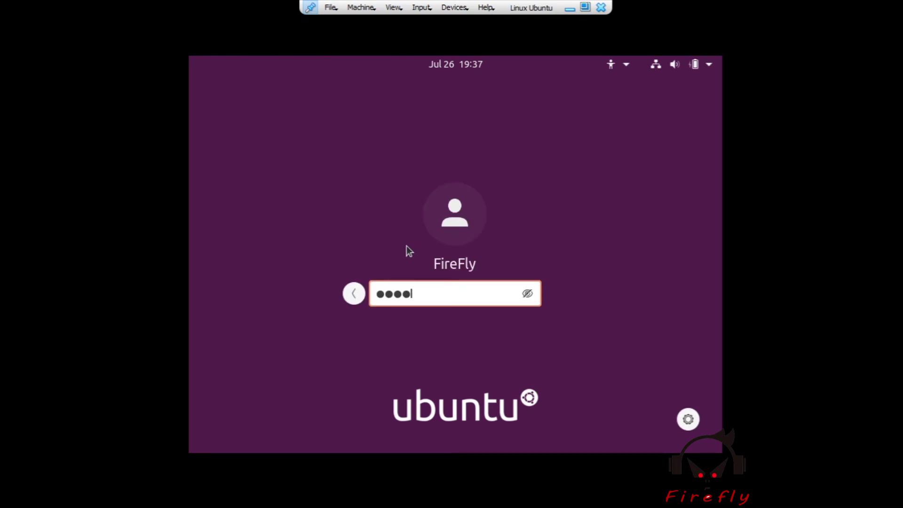
pyautogui.press('Return')
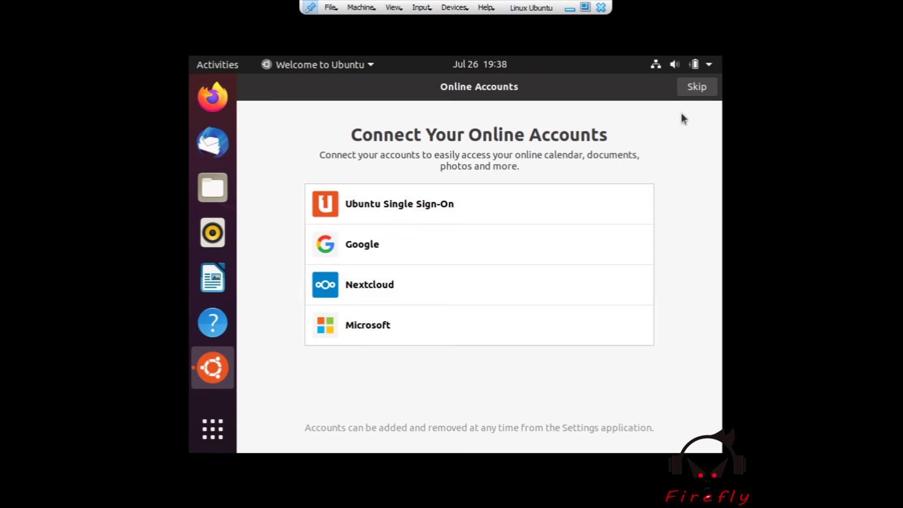
# Step: Complete the Welcome to Ubuntu tour: skip online accounts, decline sending system info, and finish
pyautogui.click(698, 89)
pyautogui.click(701, 91)
pyautogui.click(446, 310)
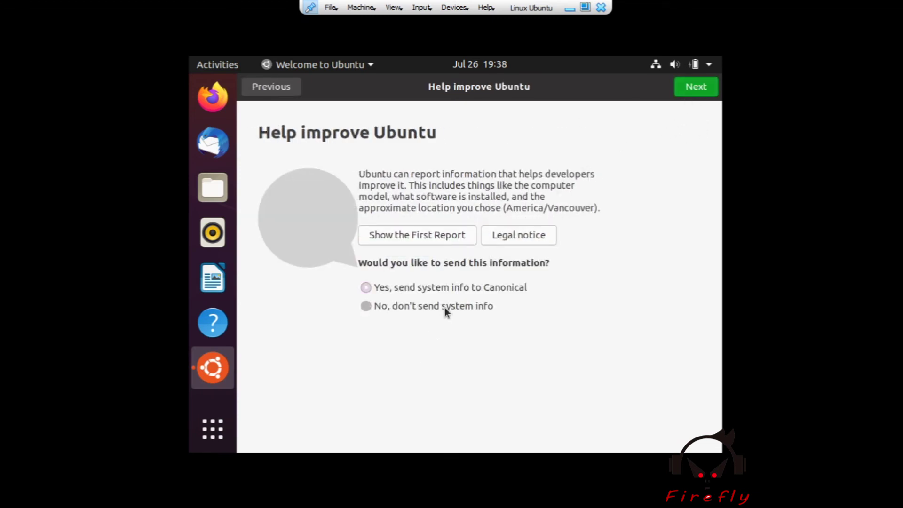
pyautogui.click(696, 87)
pyautogui.click(696, 87)
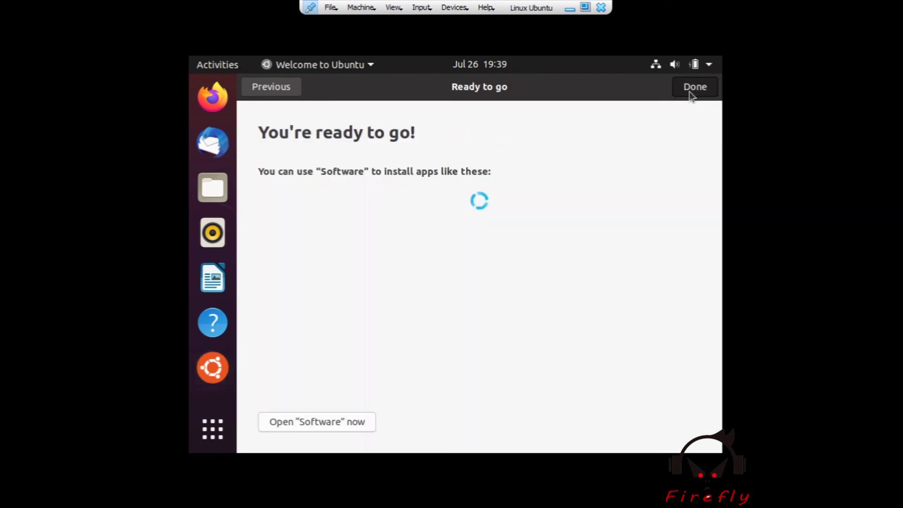
pyautogui.click(694, 89)
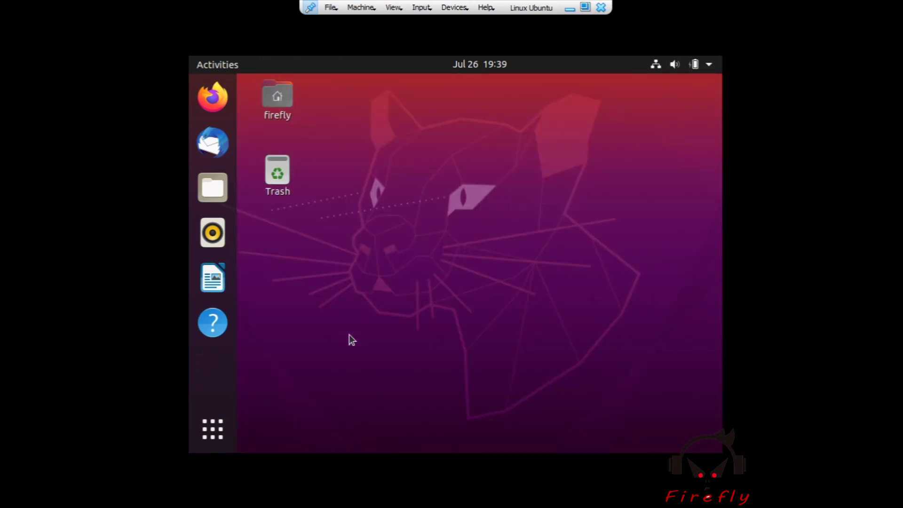
# Step: Change Ubuntu's display resolution to 1280 × 800 (16:10), apply it, and keep the changes
pyautogui.rightClick(492, 147)
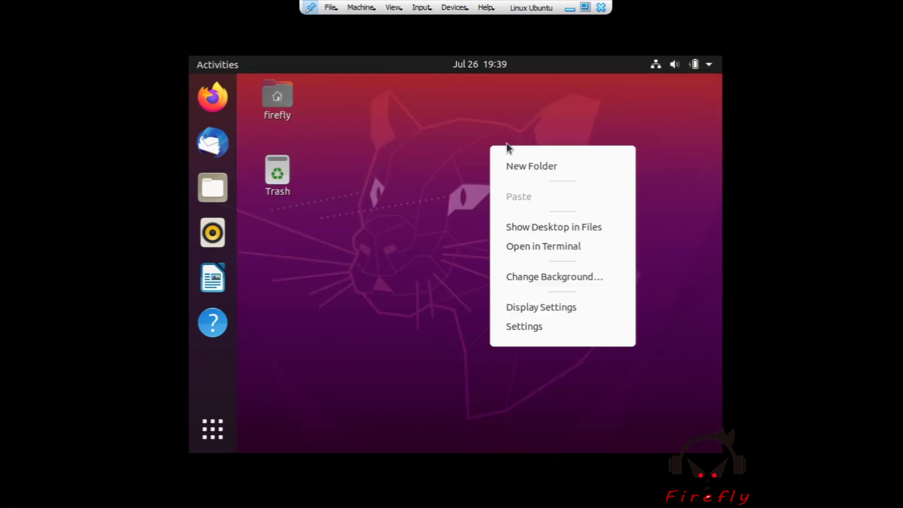
pyautogui.click(557, 303)
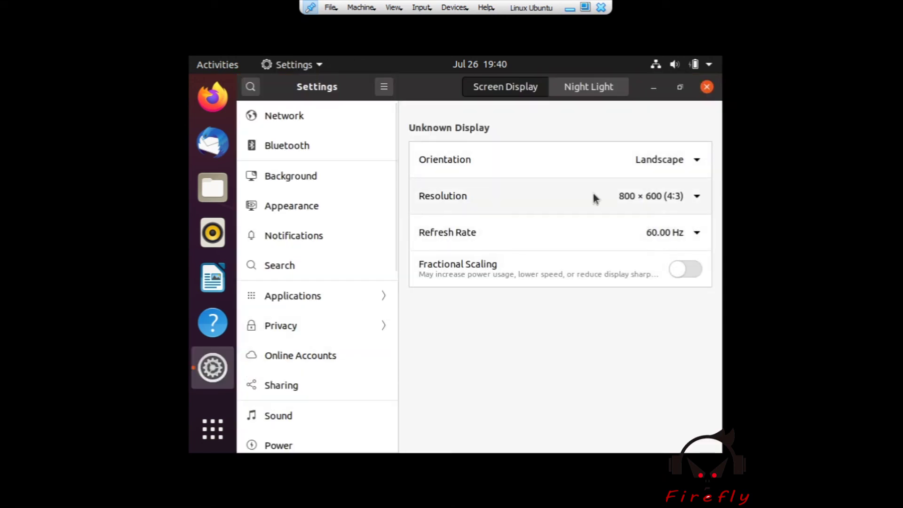
pyautogui.click(594, 196)
pyautogui.scroll(-5, 607, 200)
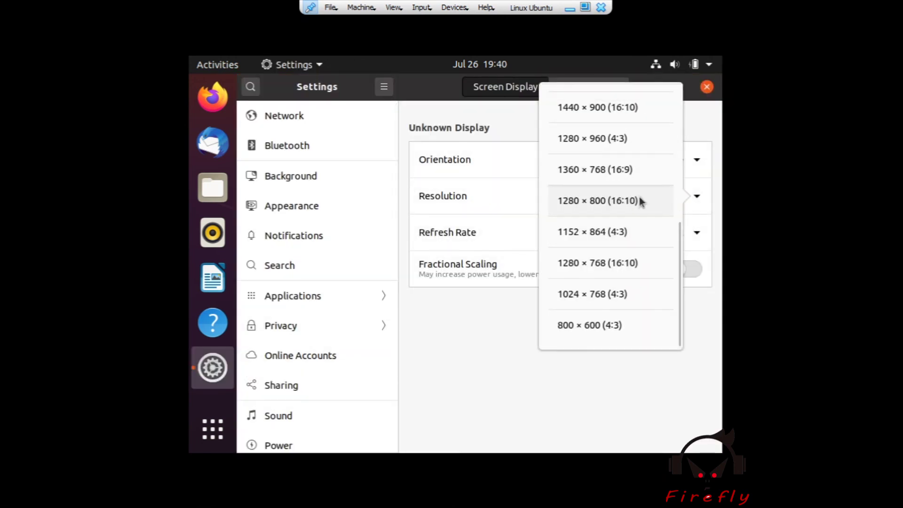
pyautogui.click(642, 202)
pyautogui.click(532, 30)
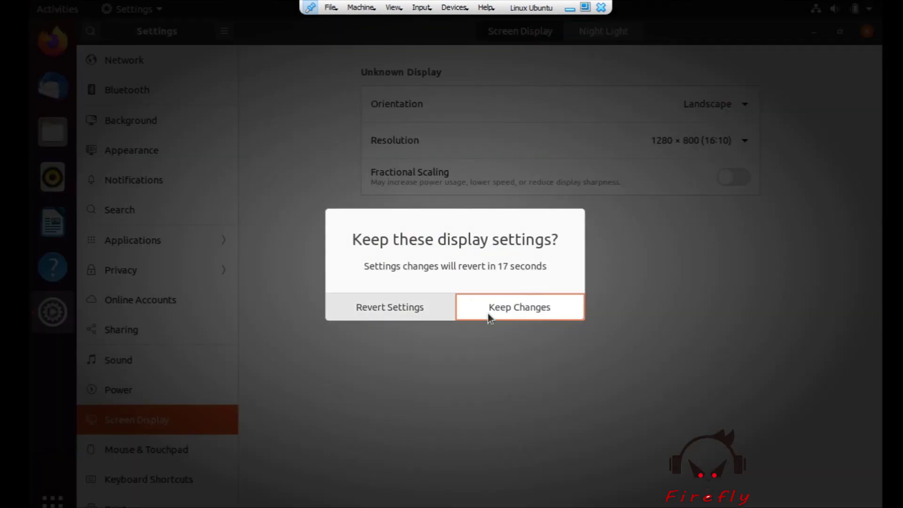
pyautogui.click(488, 314)
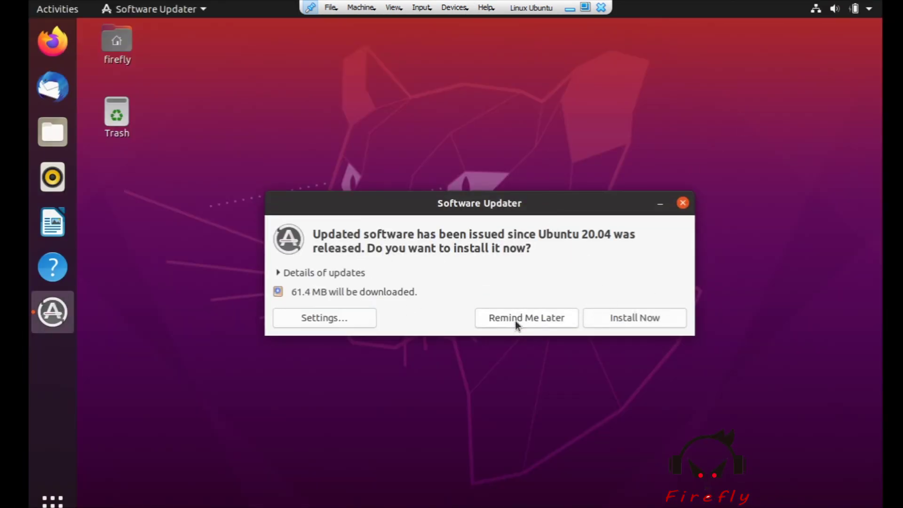
# Step: Postpone the software updates, then open a Terminal from the desktop and close it
pyautogui.click(515, 320)
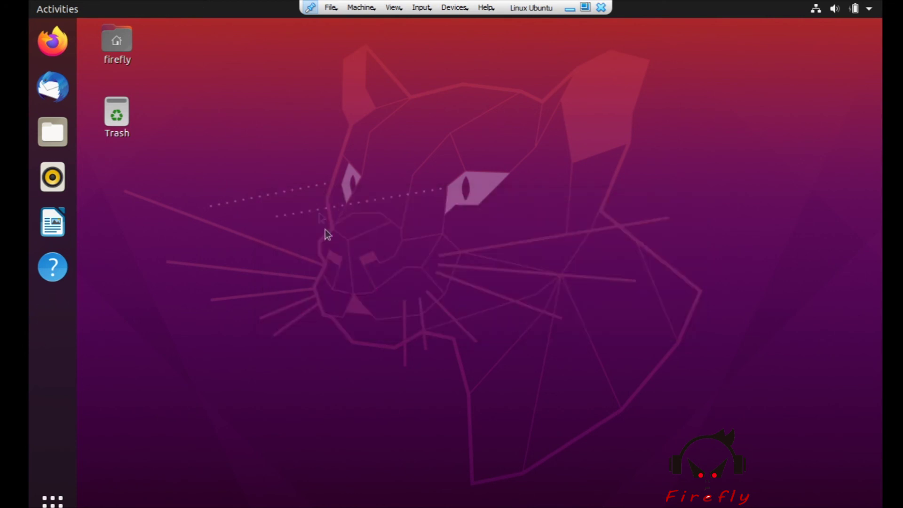
pyautogui.moveTo(331, 176); pyautogui.dragTo(584, 320)
pyautogui.rightClick(368, 259)
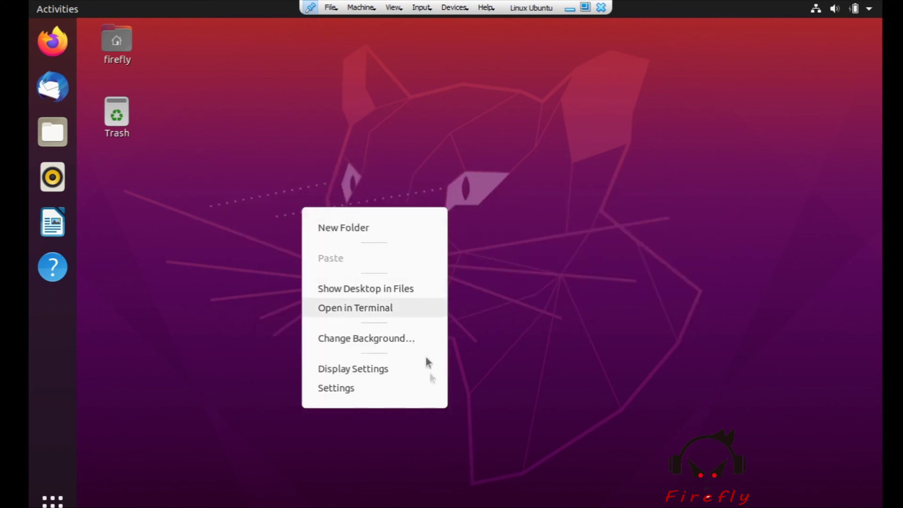
pyautogui.click(394, 312)
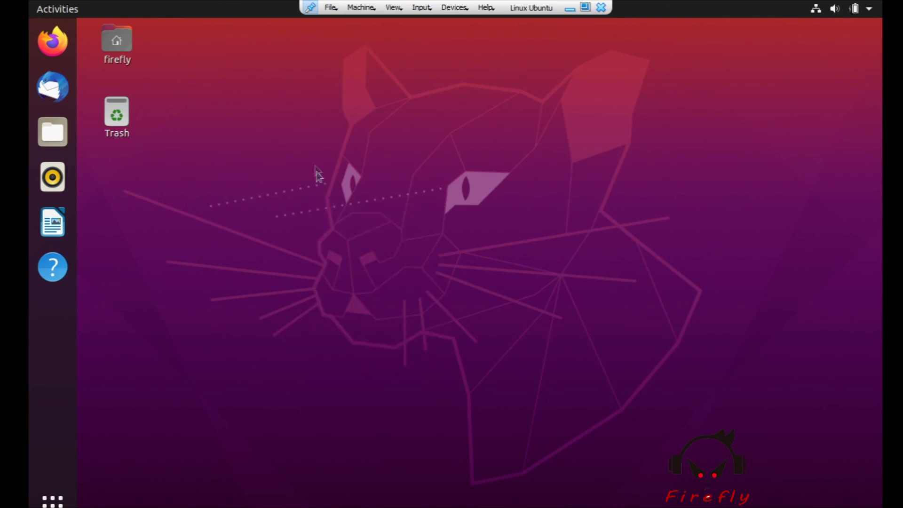
pyautogui.moveTo(397, 112); pyautogui.dragTo(593, 258)
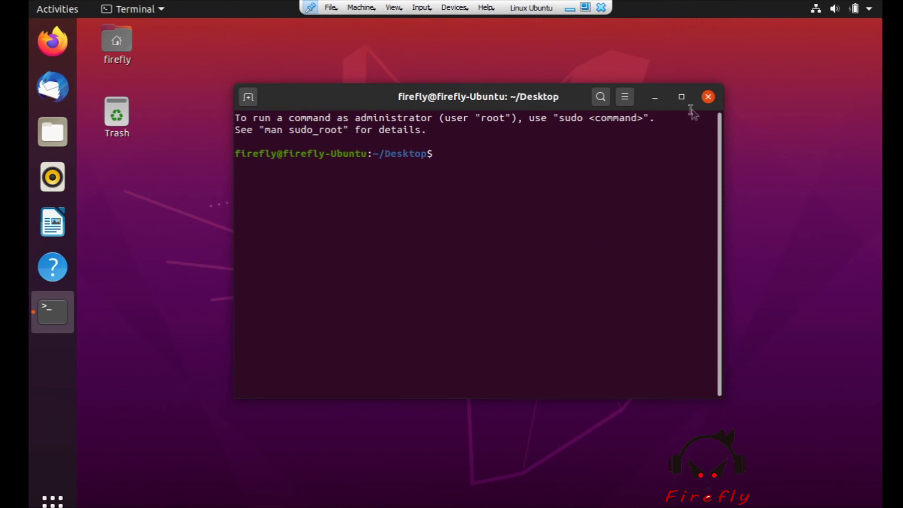
pyautogui.click(713, 99)
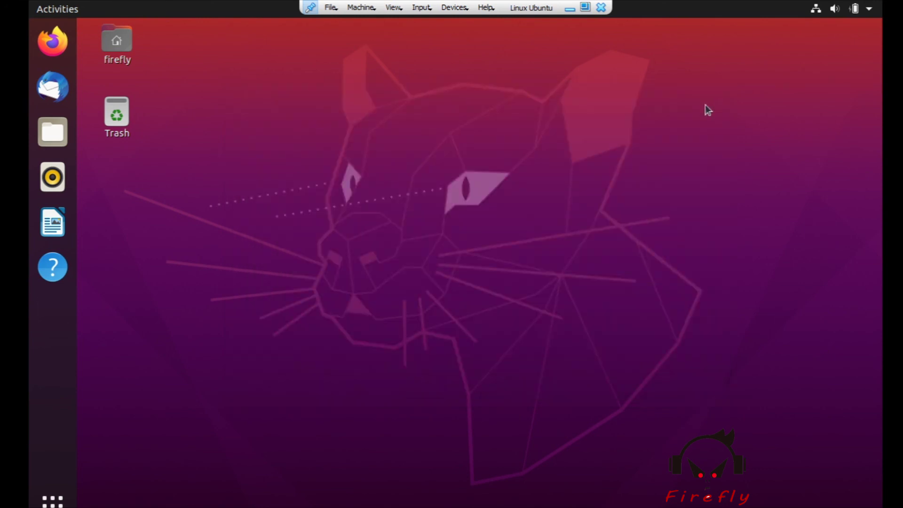